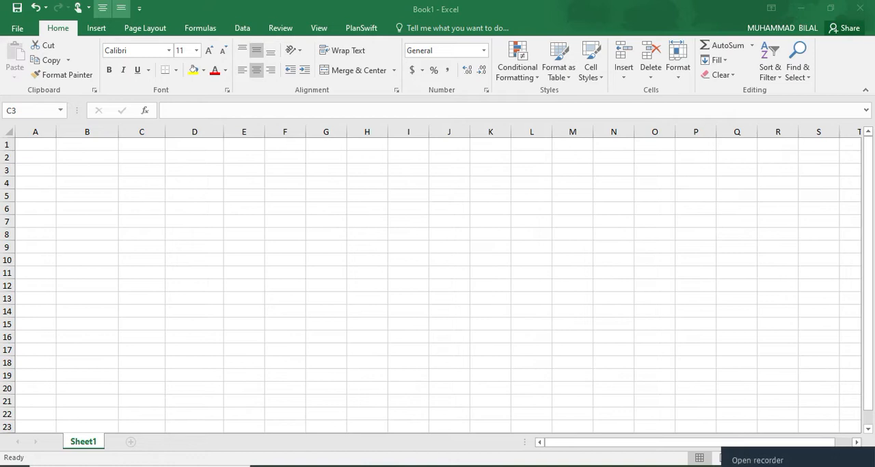
{"action": "left_click", "coordinate": [740, 456]}
{"action": "left_click", "coordinate": [827, 367]}
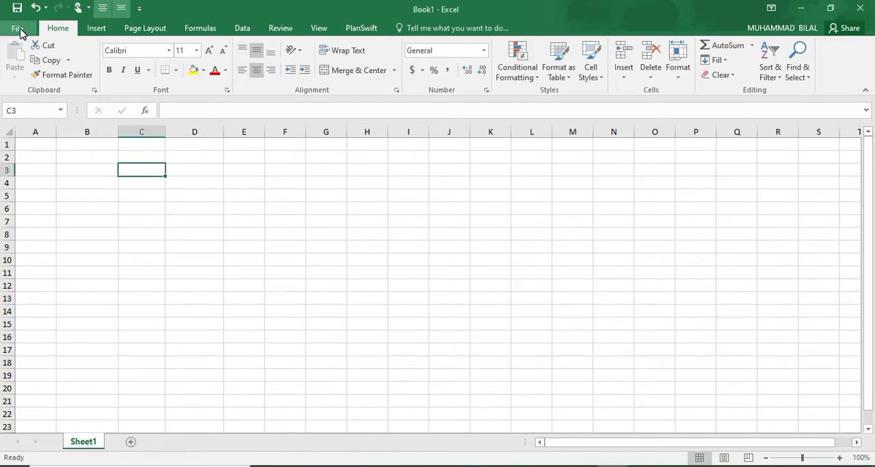
Save the new workbook under the file name MS Excel Work-01 as an Excel Workbook
{"action": "left_click", "coordinate": [19, 32]}
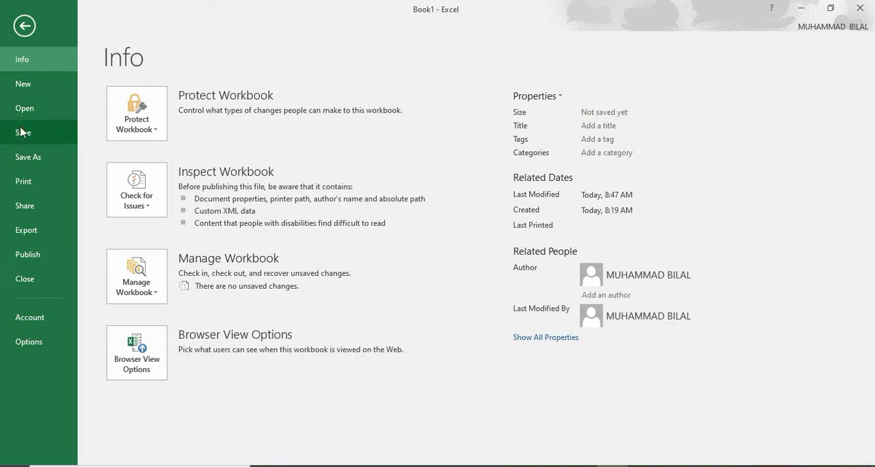
{"action": "left_click", "coordinate": [23, 158]}
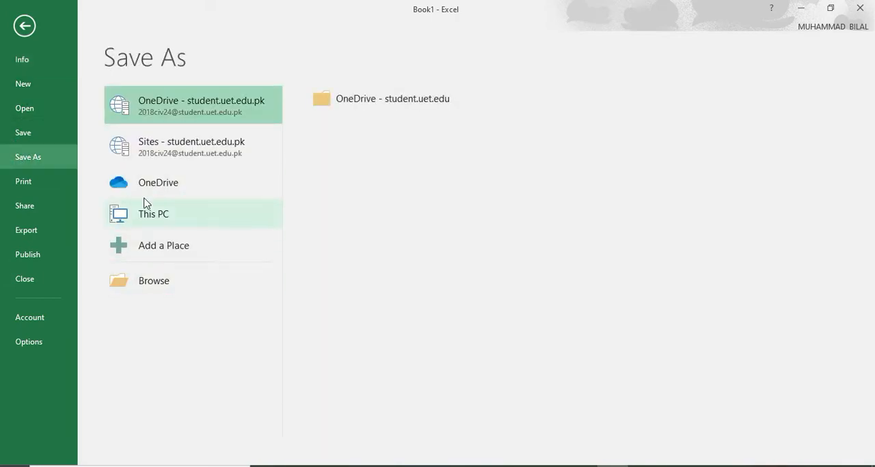
{"action": "left_click", "coordinate": [152, 217]}
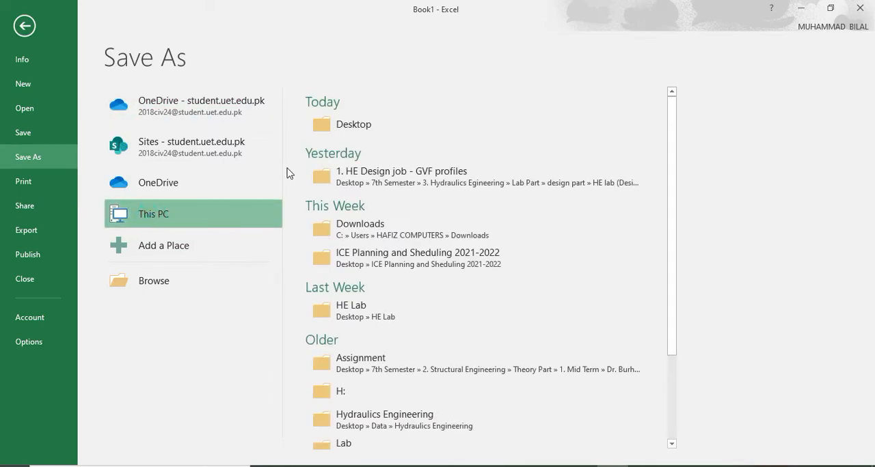
{"action": "left_click", "coordinate": [347, 126]}
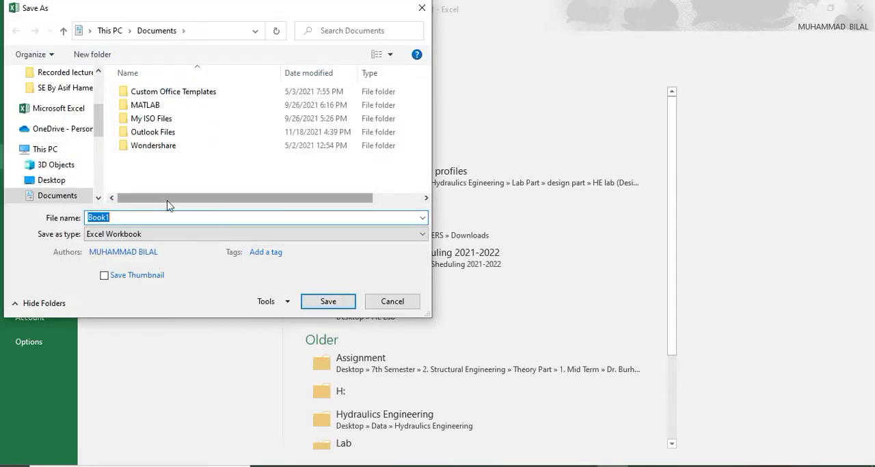
{"action": "left_click", "coordinate": [118, 219]}
{"action": "key", "text": "BackSpace"}
{"action": "key", "text": "BackSpace"}
{"action": "key", "text": "BackSpace"}
{"action": "key", "text": "BackSpace"}
{"action": "key", "text": "BackSpace"}
{"action": "type", "text": "MS Excel Work-01"}
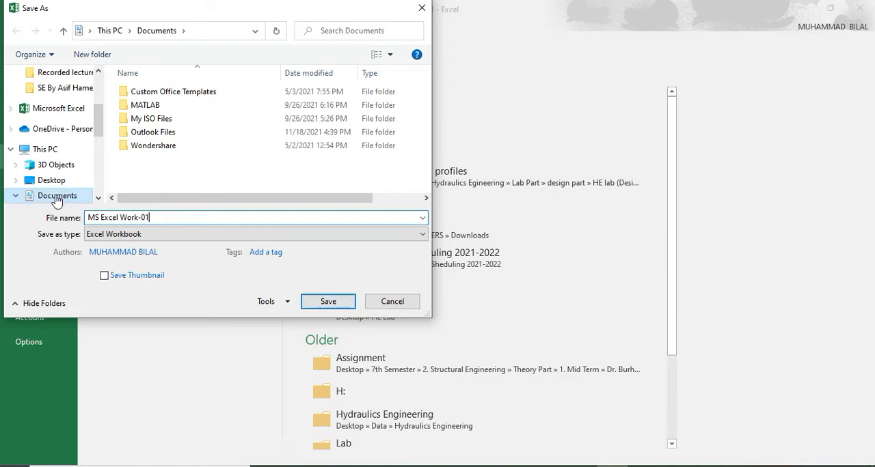
{"action": "left_click", "coordinate": [319, 307]}
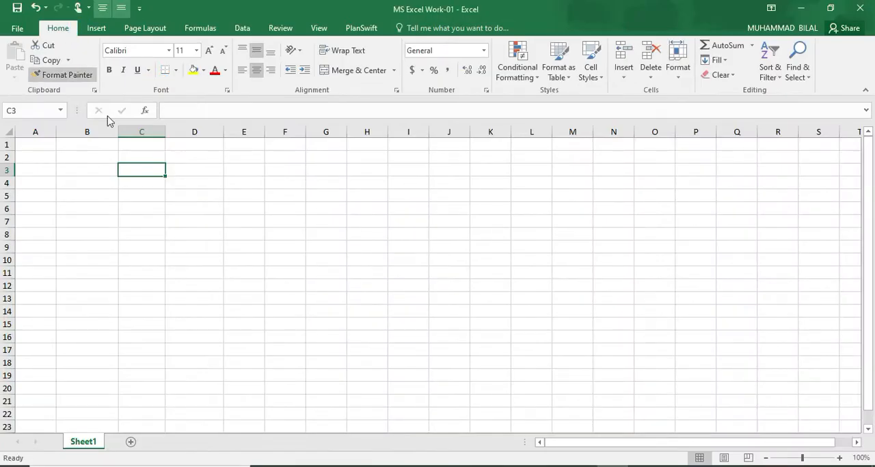
{"action": "double_click", "coordinate": [388, 3]}
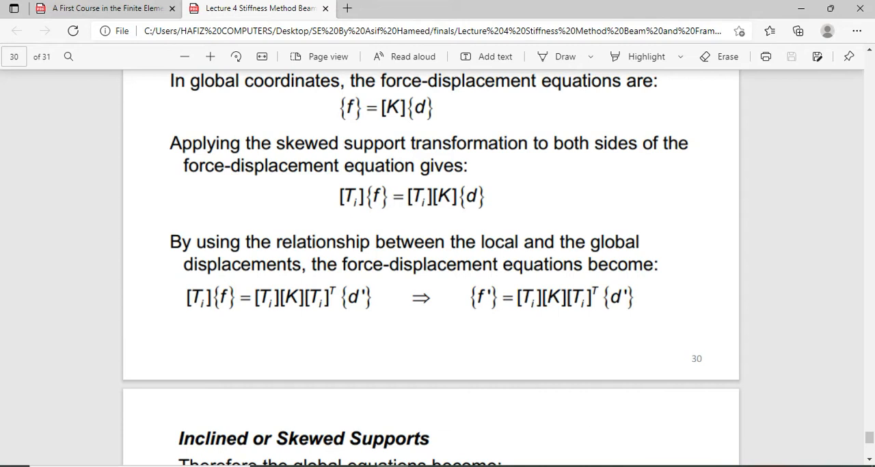
{"action": "right_click", "coordinate": [738, 466]}
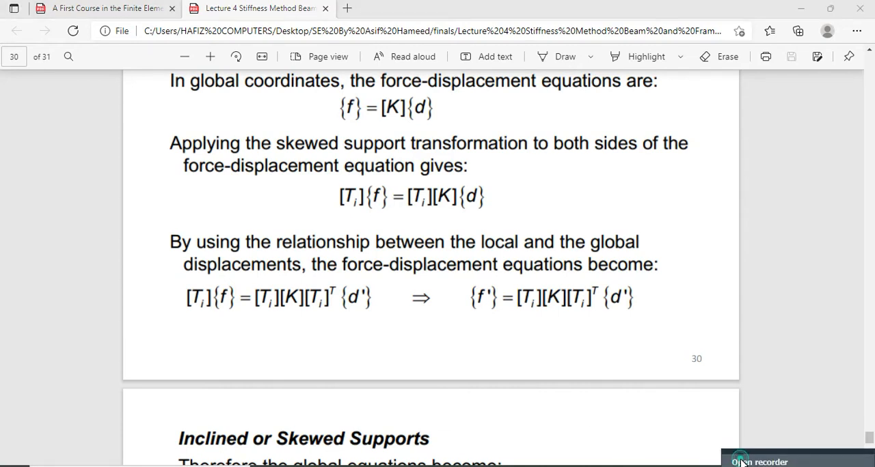
{"action": "left_click", "coordinate": [741, 463]}
{"action": "left_click", "coordinate": [711, 418]}
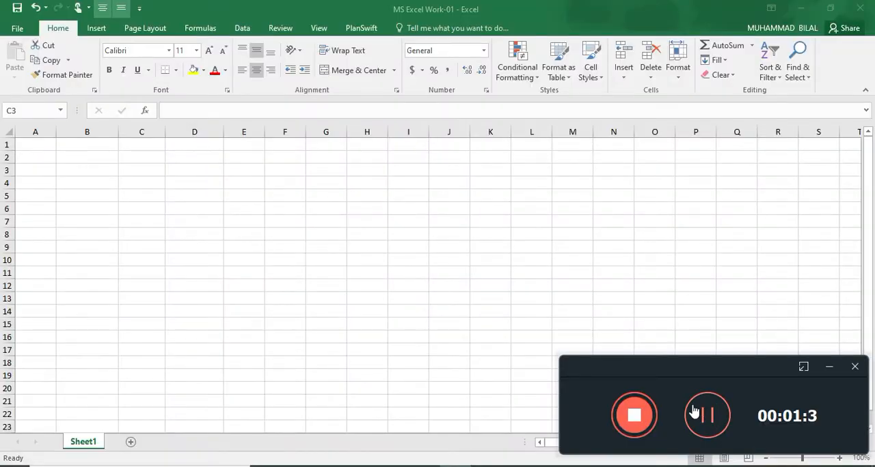
{"action": "left_click", "coordinate": [829, 366]}
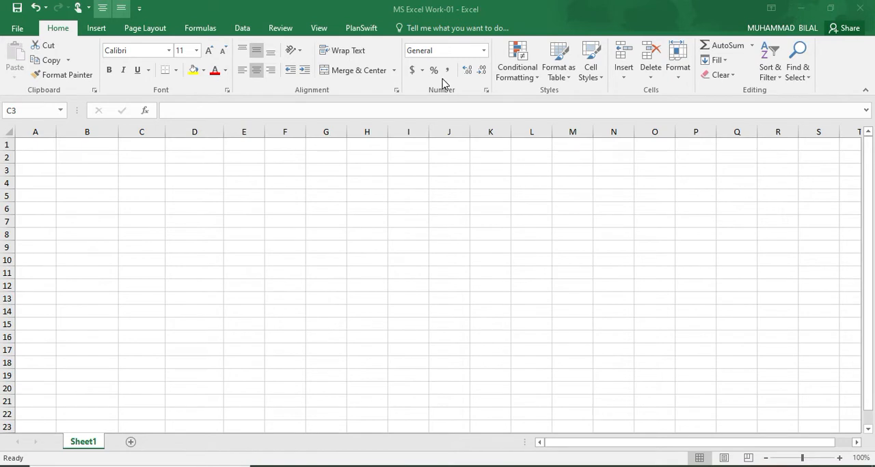
{"action": "left_click", "coordinate": [180, 231]}
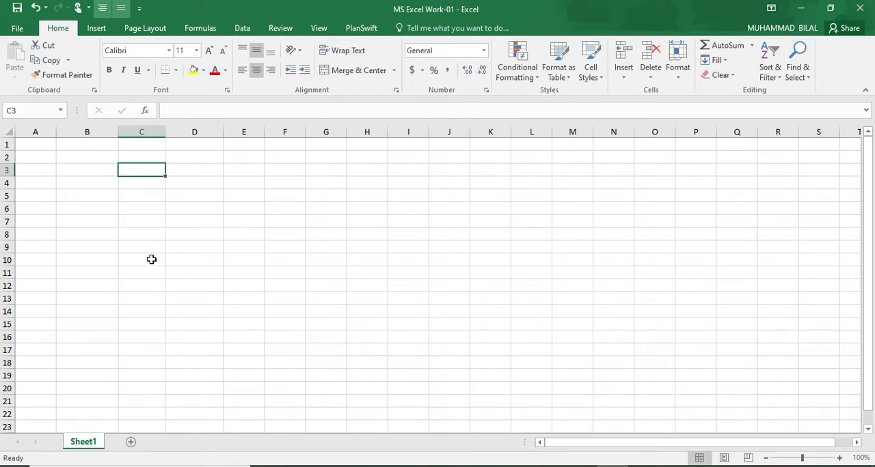
Enter the column heading time(s) in cell C3
{"action": "left_click", "coordinate": [149, 169]}
{"action": "double_click", "coordinate": [150, 169]}
{"action": "type", "text": "time"}
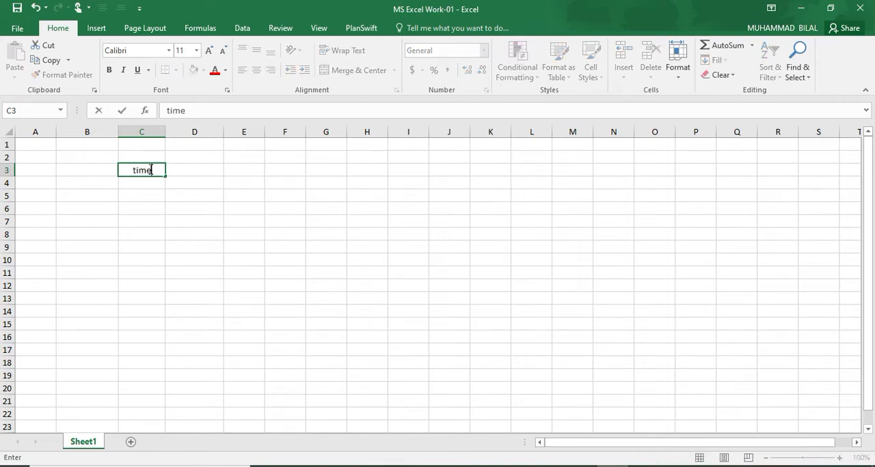
{"action": "type", "text": "(s)"}
{"action": "key", "text": "Return"}
Enter the column heading velocity(m/s) in cell D3
{"action": "left_click", "coordinate": [198, 171]}
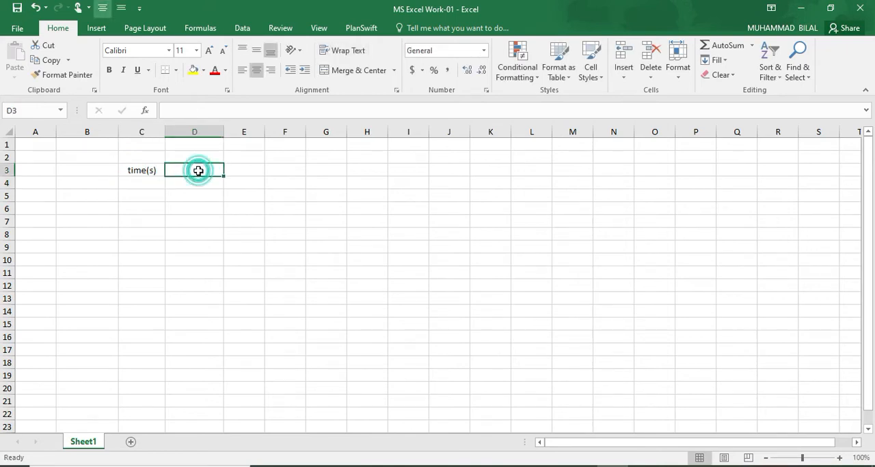
{"action": "type", "text": "velocity(m/s"}
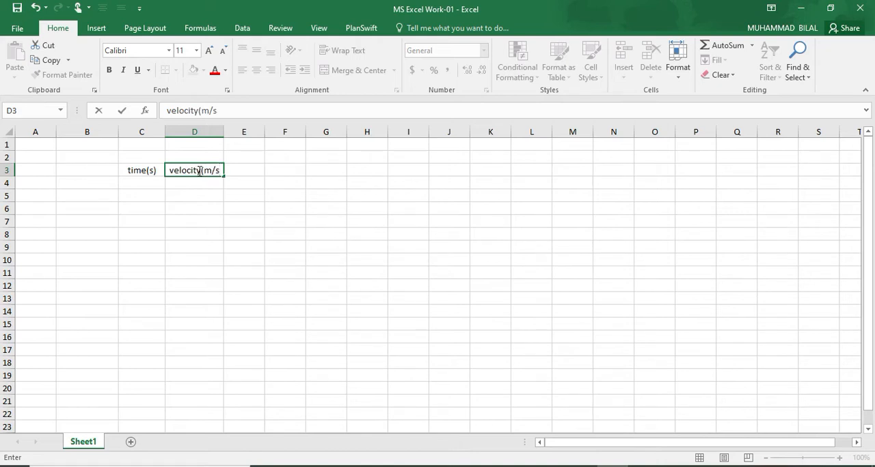
{"action": "type", "text": ")"}
{"action": "key", "text": "Return"}
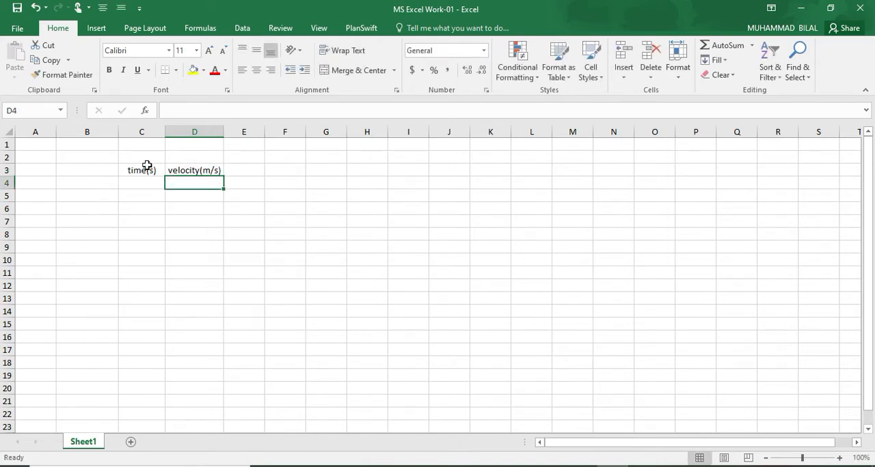
Try right, left and centre alignment and Merge & Center on the time(s) heading in C3
{"action": "left_click", "coordinate": [179, 170]}
{"action": "left_click", "coordinate": [154, 171]}
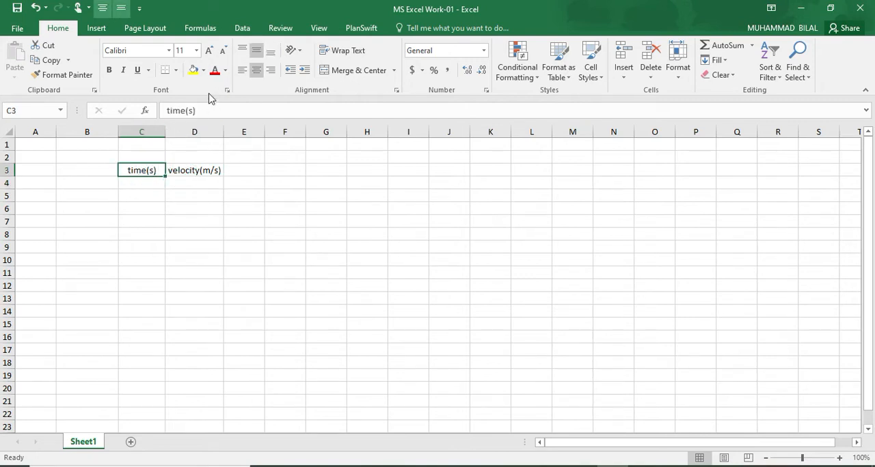
{"action": "left_click", "coordinate": [274, 71]}
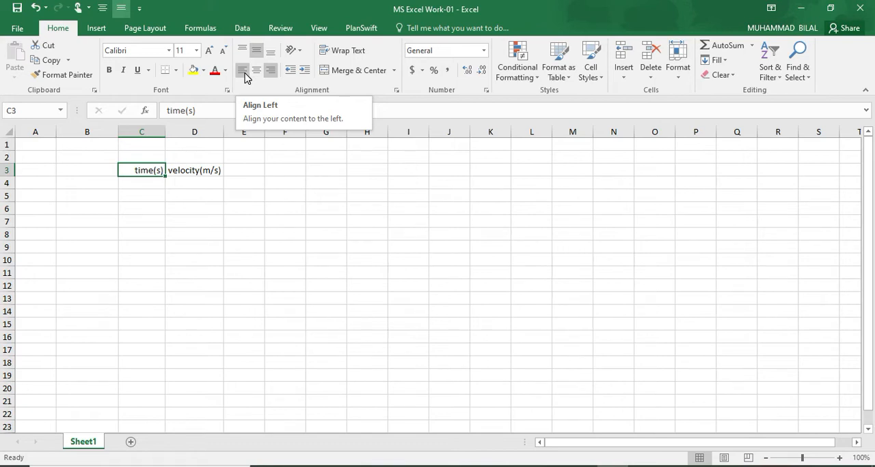
{"action": "left_click", "coordinate": [244, 71]}
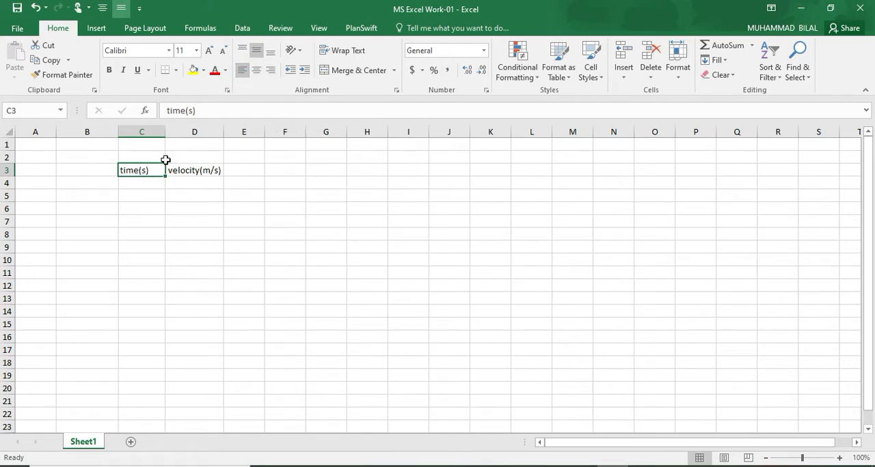
{"action": "left_click", "coordinate": [271, 71]}
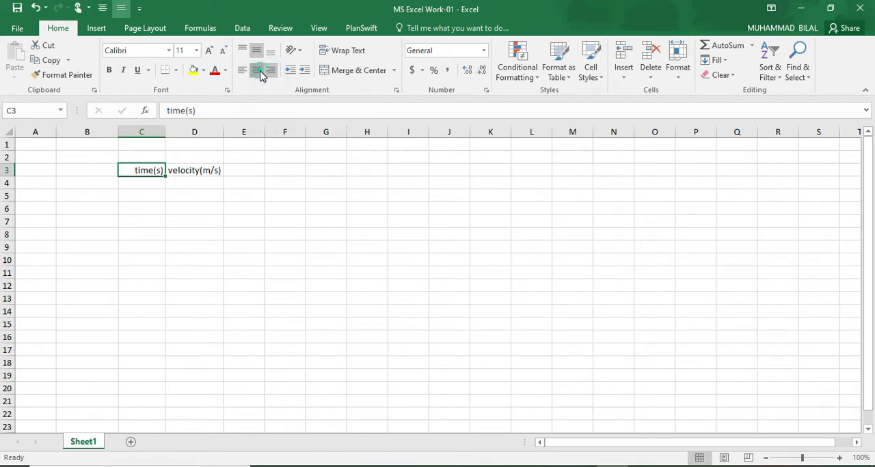
{"action": "left_click", "coordinate": [260, 71]}
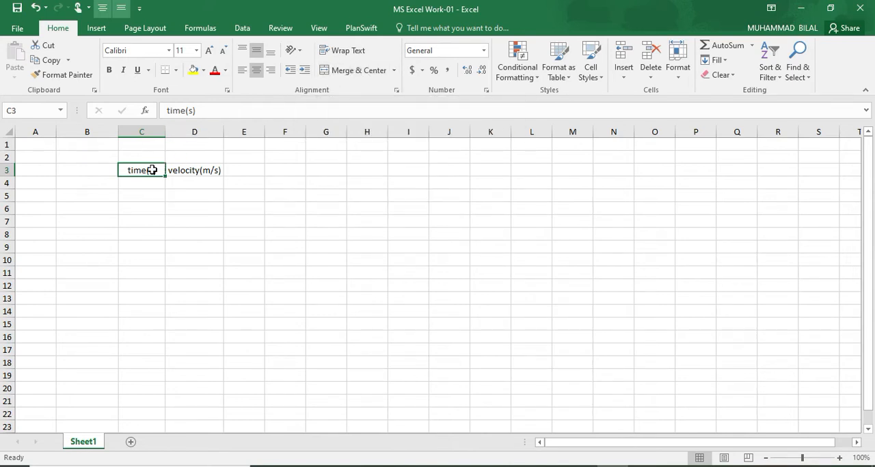
{"action": "left_click", "coordinate": [394, 71]}
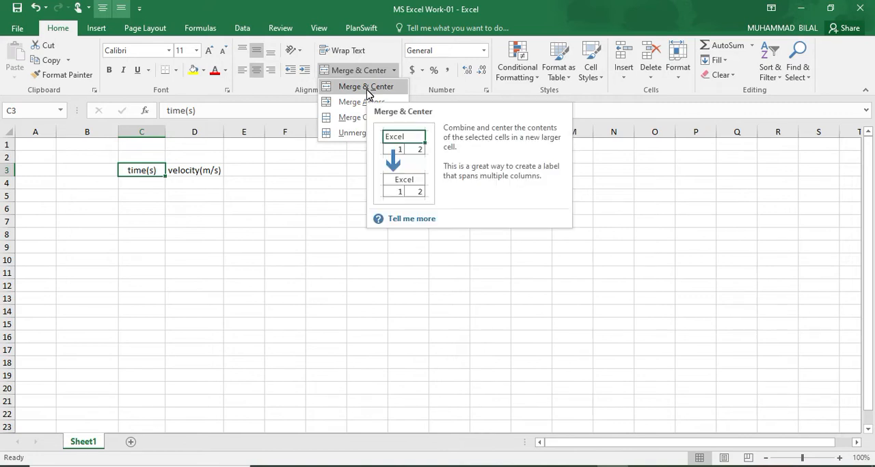
{"action": "left_click", "coordinate": [366, 89]}
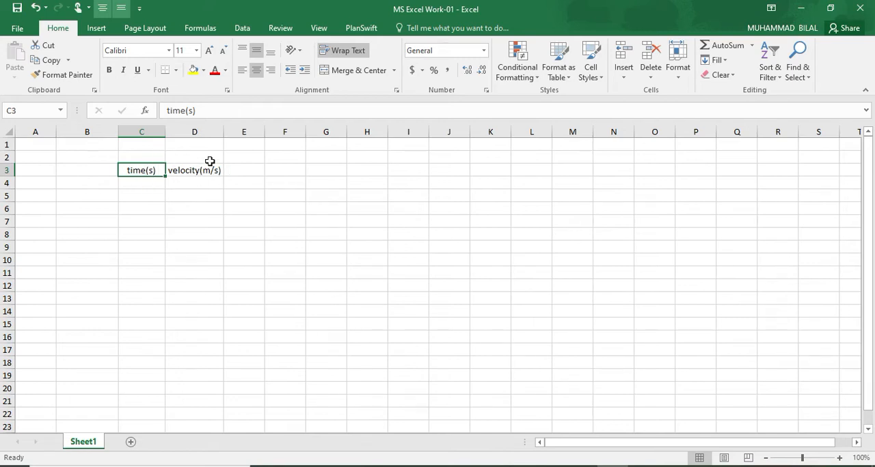
Fill C4:C13 under the time heading with the values 2 to 20 in increments of 2
{"action": "left_click", "coordinate": [137, 189]}
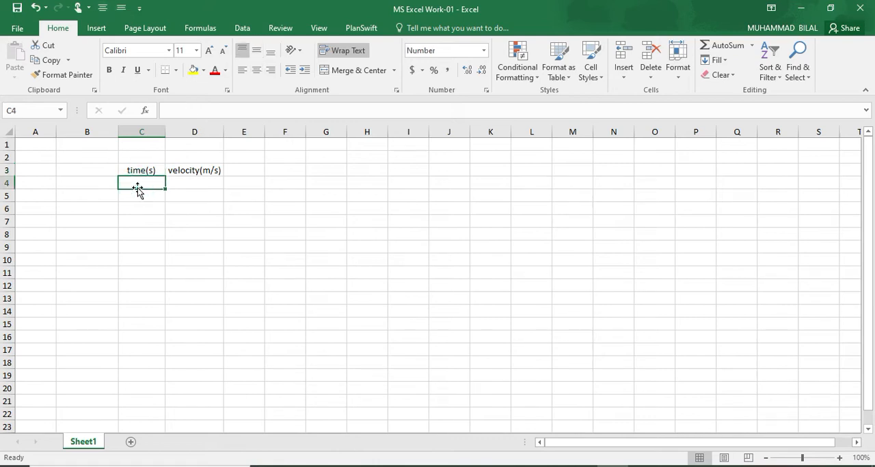
{"action": "type", "text": "2"}
{"action": "key", "text": "Return"}
{"action": "type", "text": "4"}
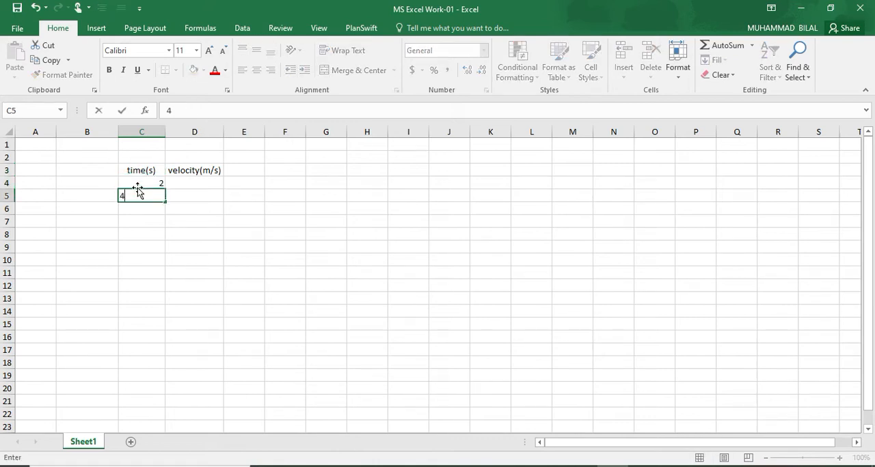
{"action": "key", "text": "Return"}
{"action": "type", "text": "5"}
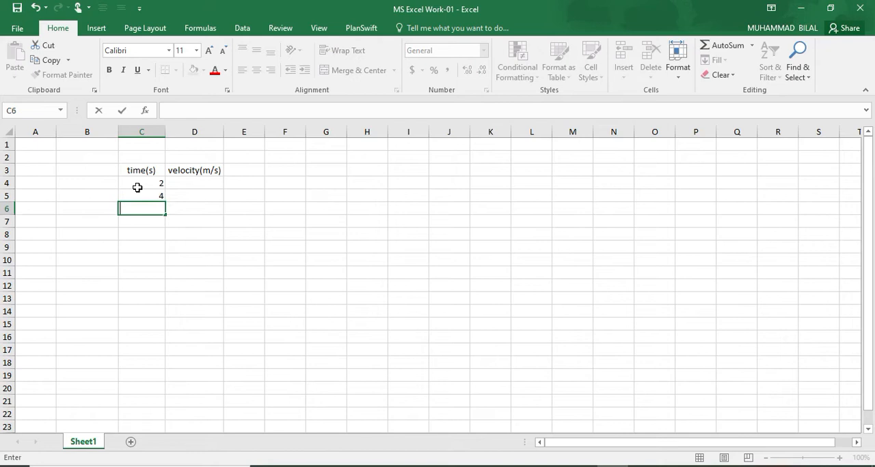
{"action": "key", "text": "Return"}
{"action": "type", "text": "8"}
{"action": "key", "text": "Return"}
{"action": "type", "text": "10"}
{"action": "key", "text": "Return"}
{"action": "type", "text": "12"}
{"action": "key", "text": "Return"}
{"action": "type", "text": "14"}
{"action": "key", "text": "Return"}
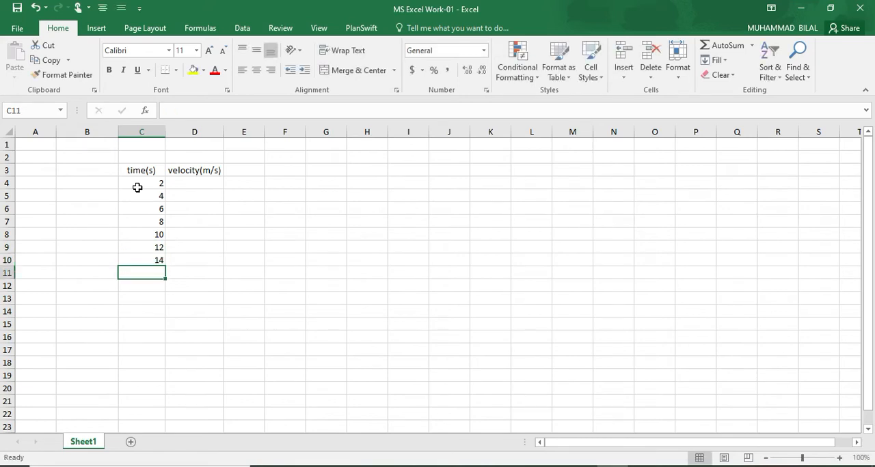
{"action": "type", "text": "16"}
{"action": "key", "text": "Return"}
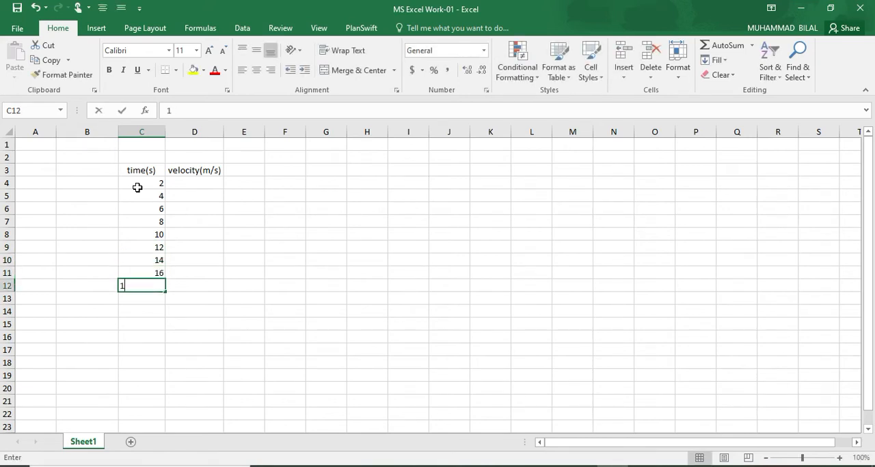
{"action": "type", "text": "198"}
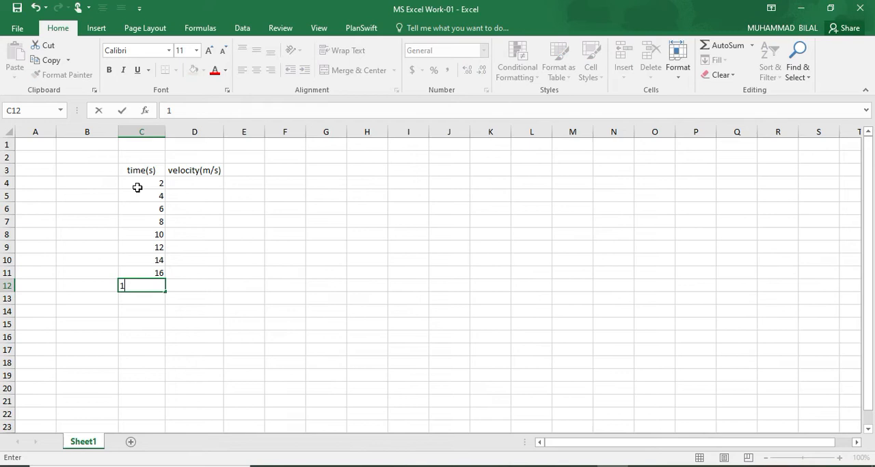
{"action": "type", "text": "8"}
{"action": "key", "text": "Return"}
{"action": "type", "text": "20"}
{"action": "key", "text": "Return"}
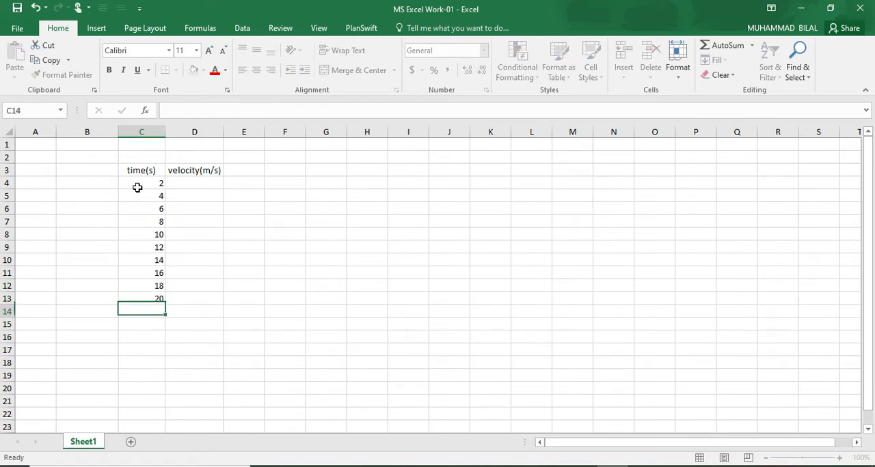
Fill D4:D13 under the velocity heading with the values 10 to 100 in increments of 10
{"action": "key", "text": "Up"}
{"action": "key", "text": "Right"}
{"action": "key", "text": "Up"}
{"action": "key", "text": "Up"}
{"action": "key", "text": "Up"}
{"action": "key", "text": "Up"}
{"action": "key", "text": "Up"}
{"action": "key", "text": "Up"}
{"action": "key", "text": "Up"}
{"action": "key", "text": "Up"}
{"action": "key", "text": "Up"}
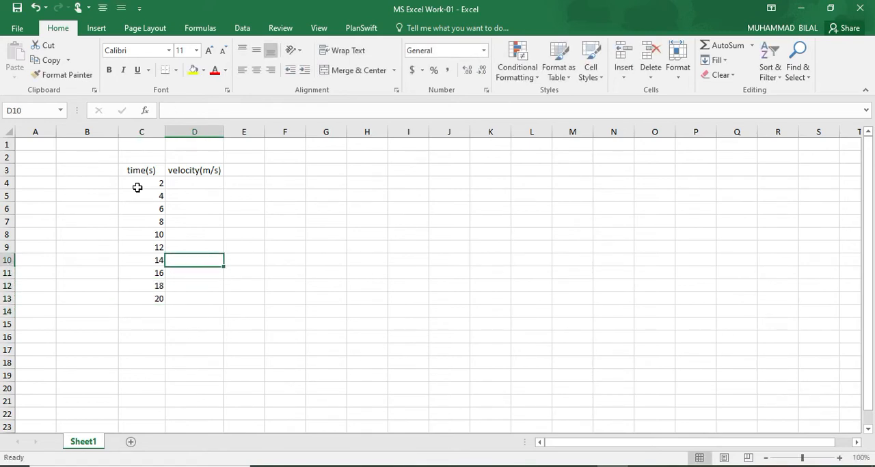
{"action": "type", "text": "1"}
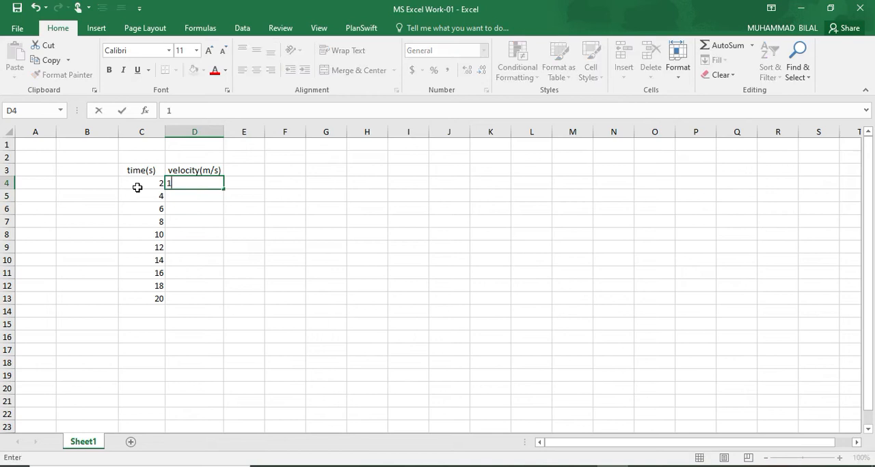
{"action": "type", "text": "0"}
{"action": "key", "text": "Return"}
{"action": "type", "text": "20"}
{"action": "key", "text": "Return"}
{"action": "type", "text": "40"}
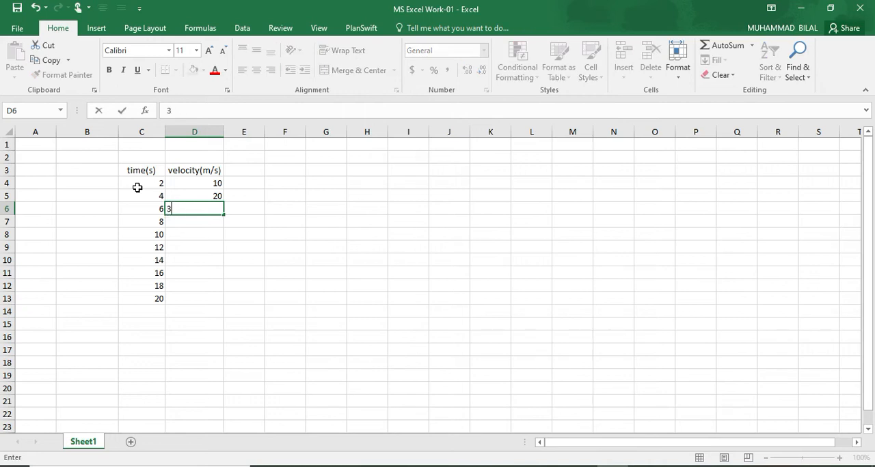
{"action": "key", "text": "Return"}
{"action": "type", "text": "40"}
{"action": "key", "text": "Return"}
{"action": "type", "text": "4"}
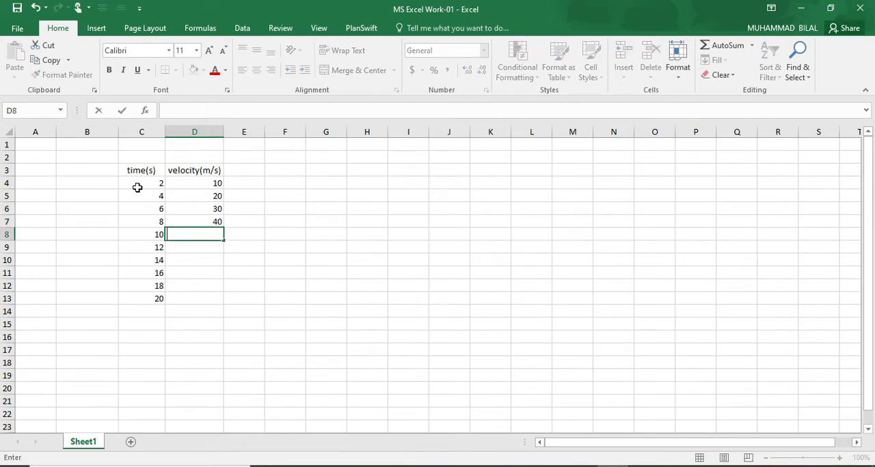
{"action": "type", "text": "0"}
{"action": "key", "text": "Return"}
{"action": "type", "text": "6"}
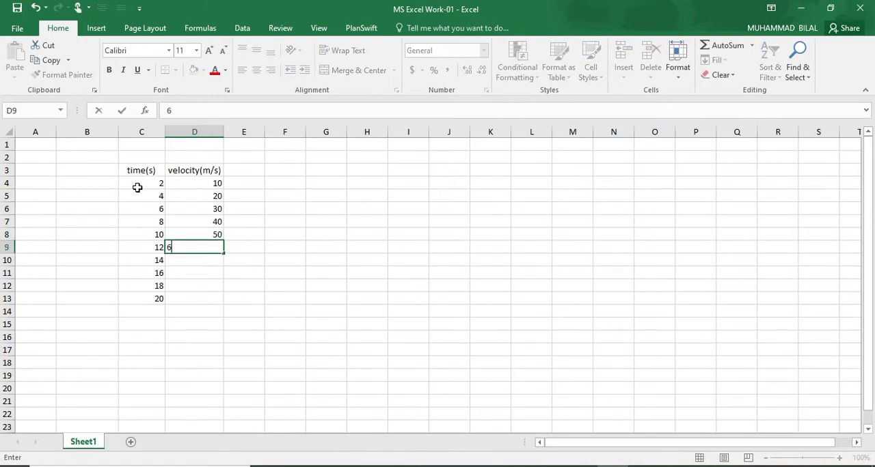
{"action": "key", "text": "Return"}
{"action": "type", "text": "70"}
{"action": "key", "text": "Return"}
{"action": "type", "text": "80"}
{"action": "key", "text": "Return"}
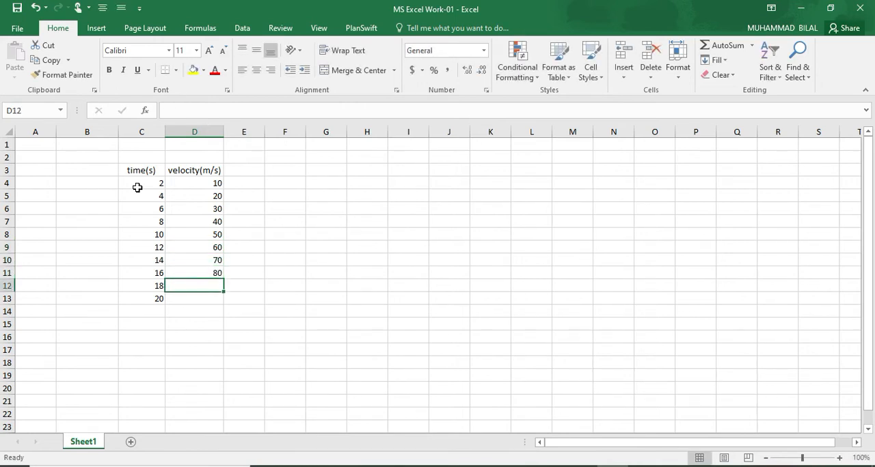
{"action": "type", "text": "90"}
{"action": "key", "text": "Return"}
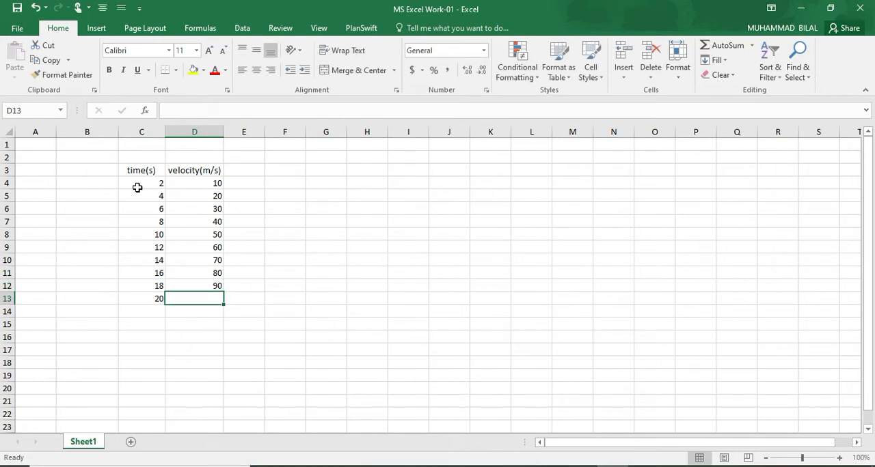
{"action": "type", "text": "100"}
{"action": "key", "text": "Return"}
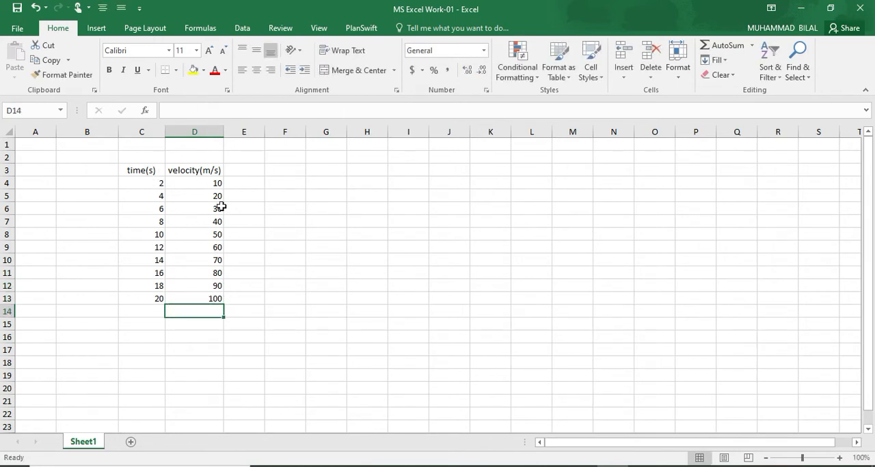
Centre the time and velocity values in C4:D13 horizontally
{"action": "left_click", "coordinate": [144, 183]}
{"action": "left_click_drag", "start_coordinate": [144, 183], "coordinate": [211, 299]}
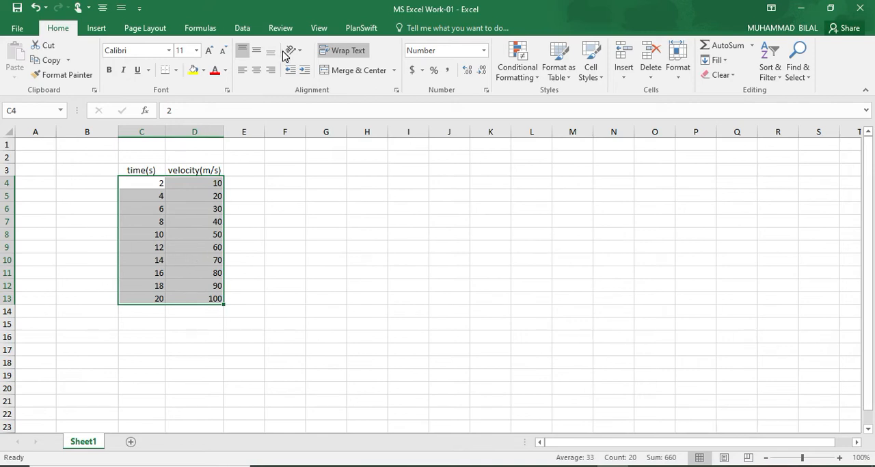
{"action": "left_click", "coordinate": [258, 70]}
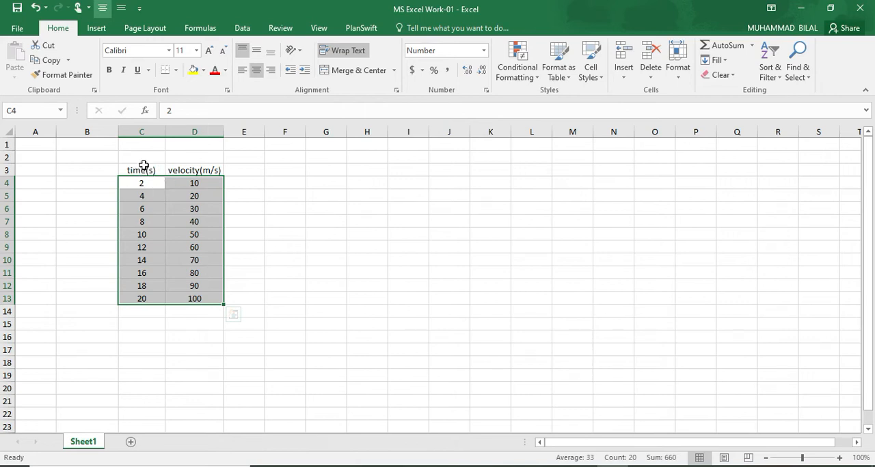
{"action": "left_click", "coordinate": [267, 200]}
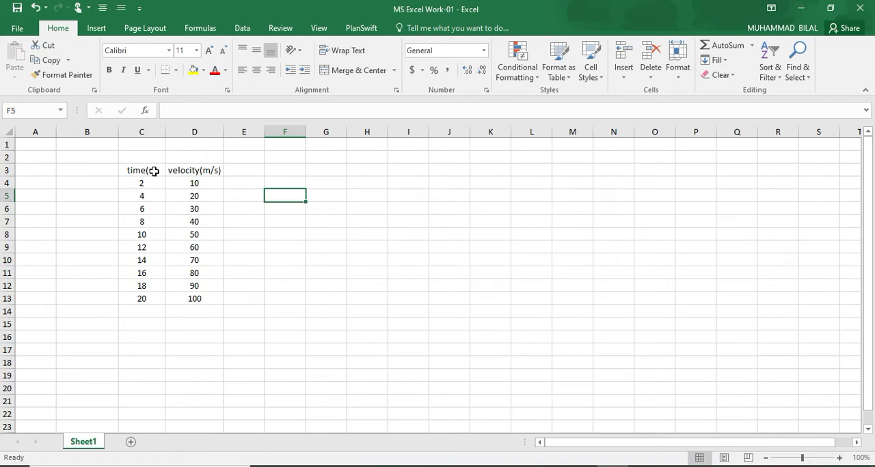
Insert a Scatter with Smooth Lines and Markers chart from the values in C4:D13
{"action": "left_click_drag", "start_coordinate": [139, 170], "coordinate": [196, 296]}
{"action": "left_click", "coordinate": [196, 296]}
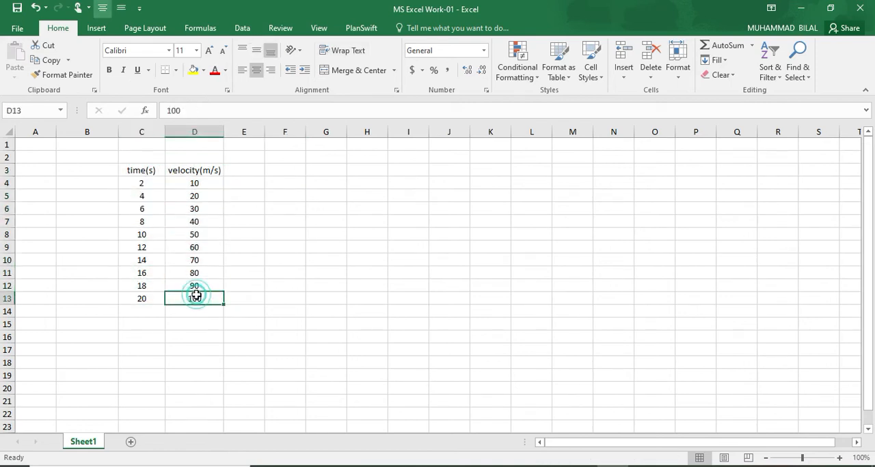
{"action": "left_click_drag", "start_coordinate": [128, 186], "coordinate": [199, 300]}
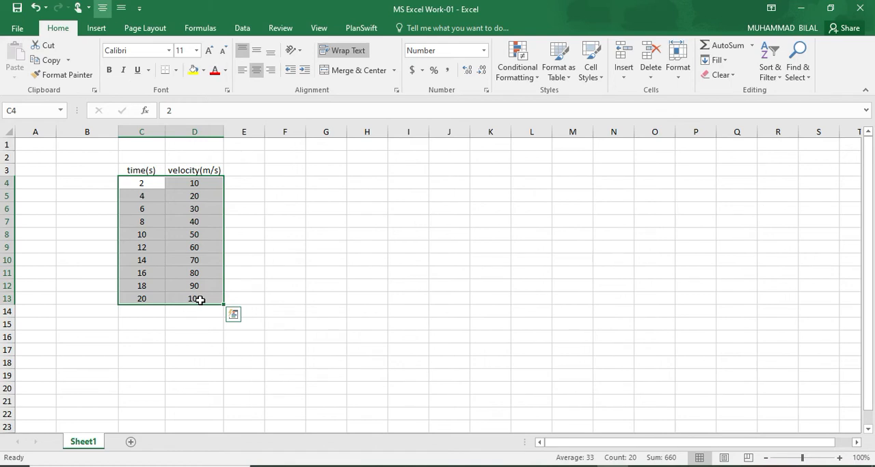
{"action": "left_click", "coordinate": [97, 30]}
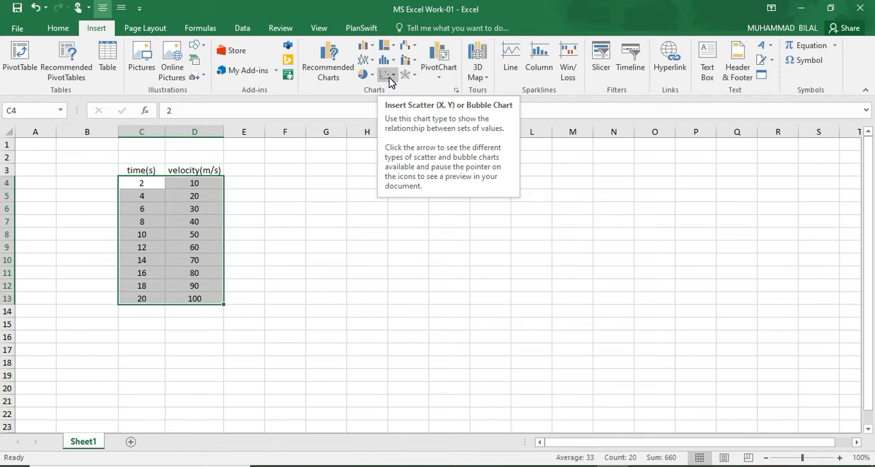
{"action": "left_click", "coordinate": [390, 76]}
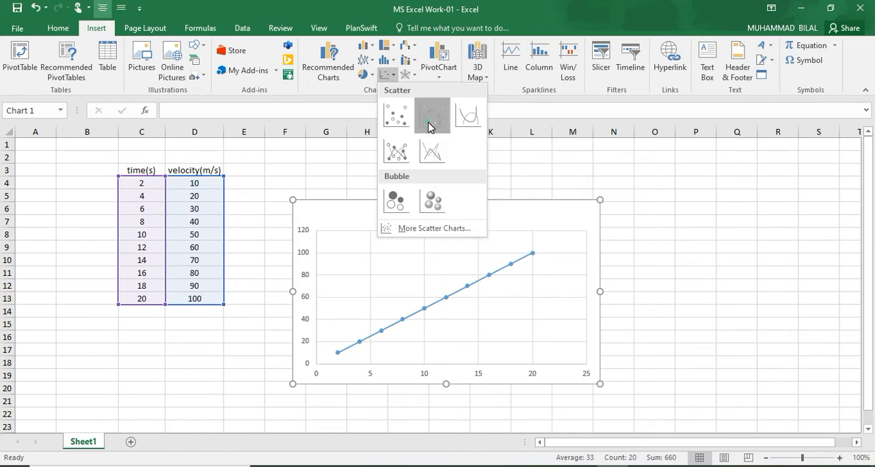
{"action": "left_click", "coordinate": [430, 126]}
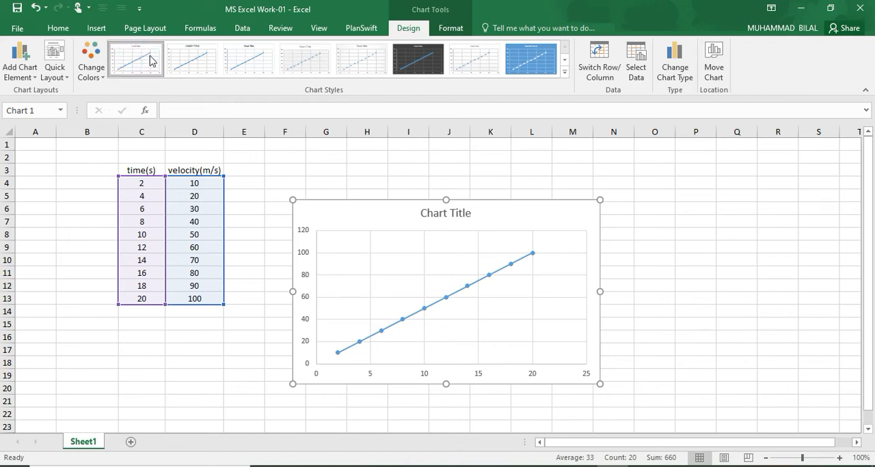
Try several chart styles on the scatter chart and apply the third one, with the bold title and thin line
{"action": "left_click", "coordinate": [191, 65]}
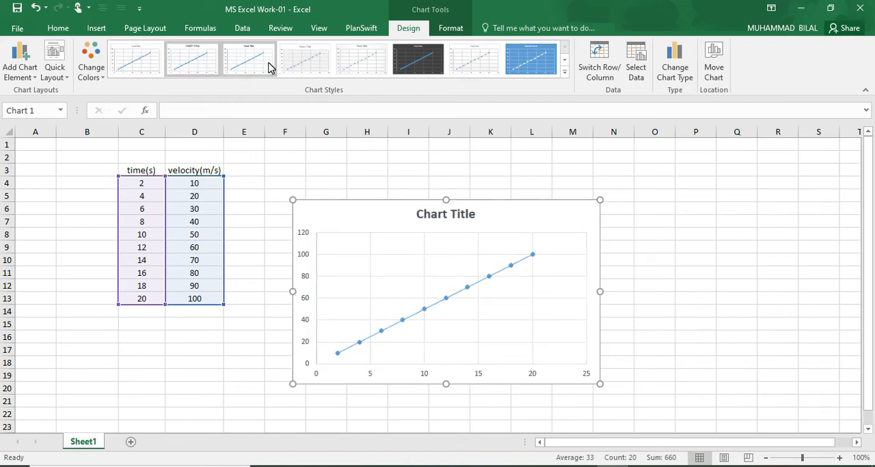
{"action": "left_click", "coordinate": [294, 60]}
{"action": "left_click", "coordinate": [241, 60]}
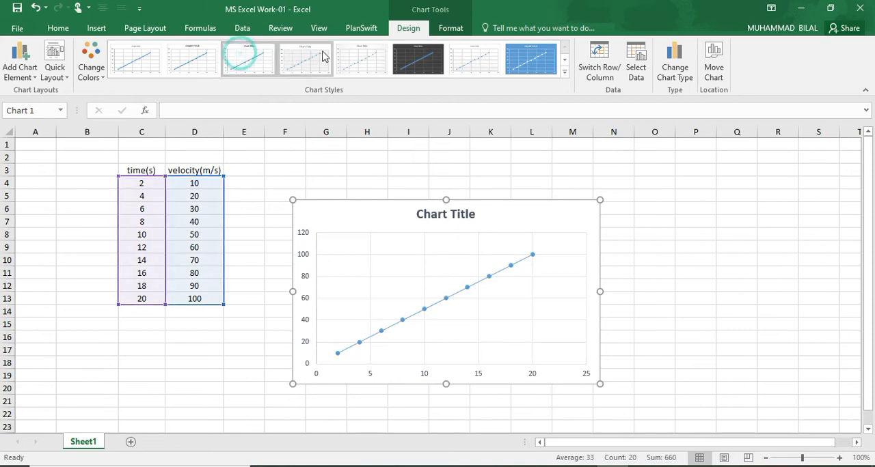
{"action": "left_click", "coordinate": [353, 56]}
{"action": "left_click", "coordinate": [475, 57]}
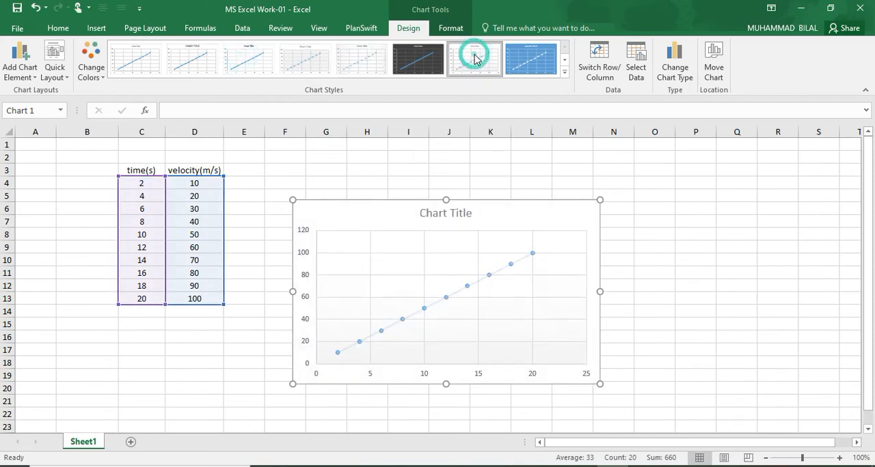
{"action": "left_click", "coordinate": [203, 70]}
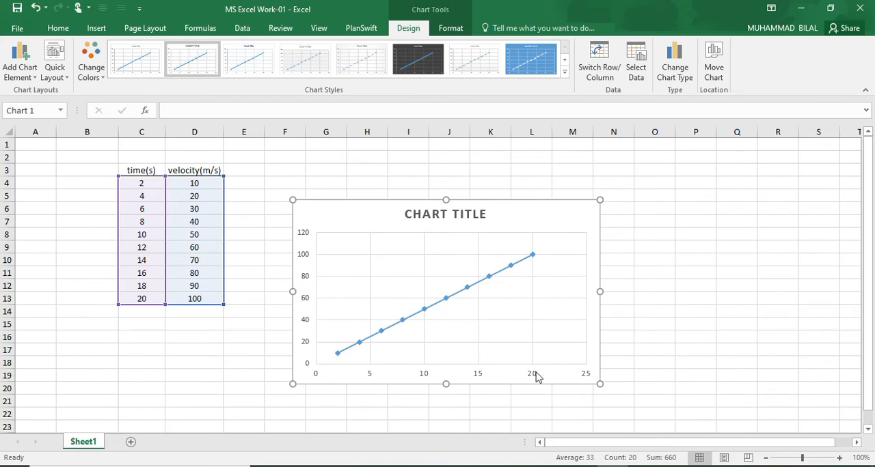
{"action": "left_click", "coordinate": [250, 70]}
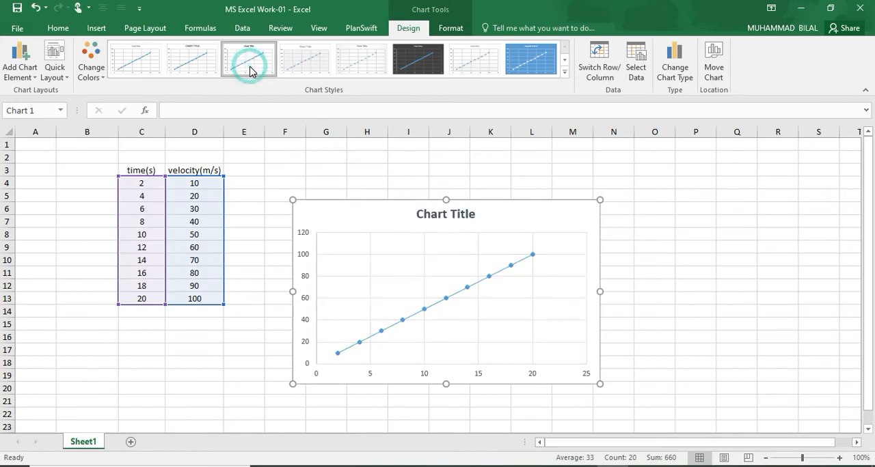
Examine the chart's title, its plotted data series and the time values in column C
{"action": "left_click", "coordinate": [437, 216]}
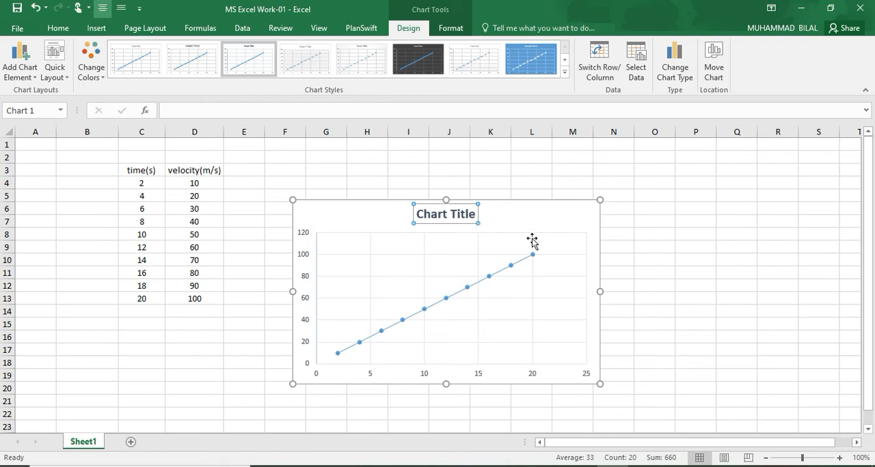
{"action": "left_click", "coordinate": [621, 236]}
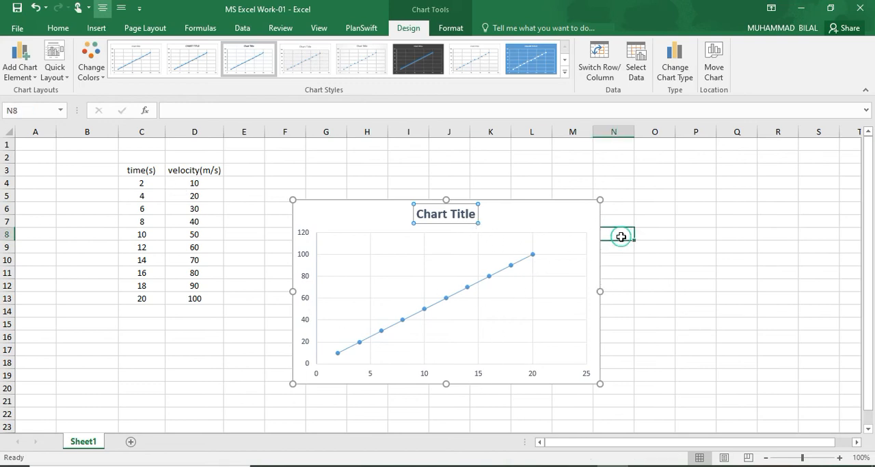
{"action": "left_click", "coordinate": [563, 237]}
{"action": "left_click", "coordinate": [568, 216]}
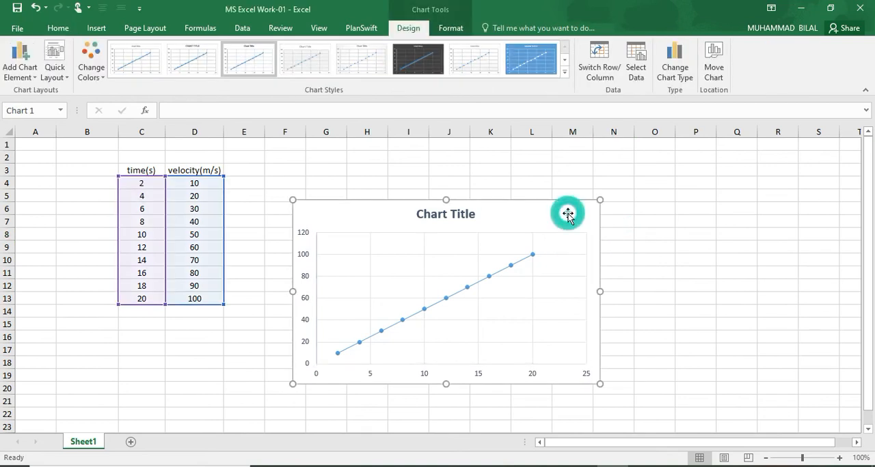
{"action": "left_click", "coordinate": [446, 301]}
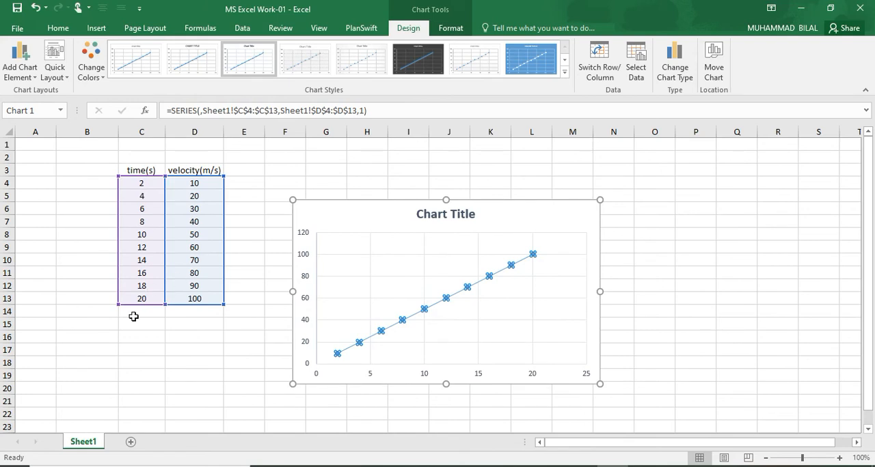
{"action": "left_click", "coordinate": [174, 333]}
{"action": "left_click_drag", "start_coordinate": [139, 182], "coordinate": [137, 429]}
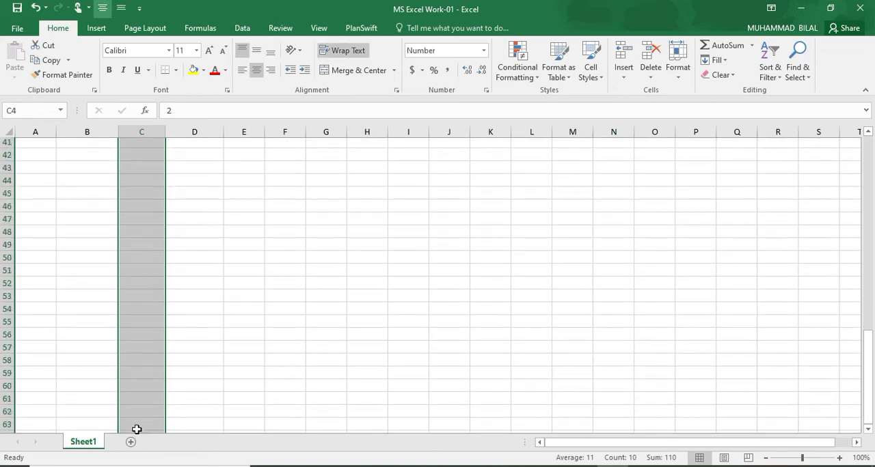
{"action": "scroll", "coordinate": [137, 429], "scroll_direction": "up", "scroll_amount": 16}
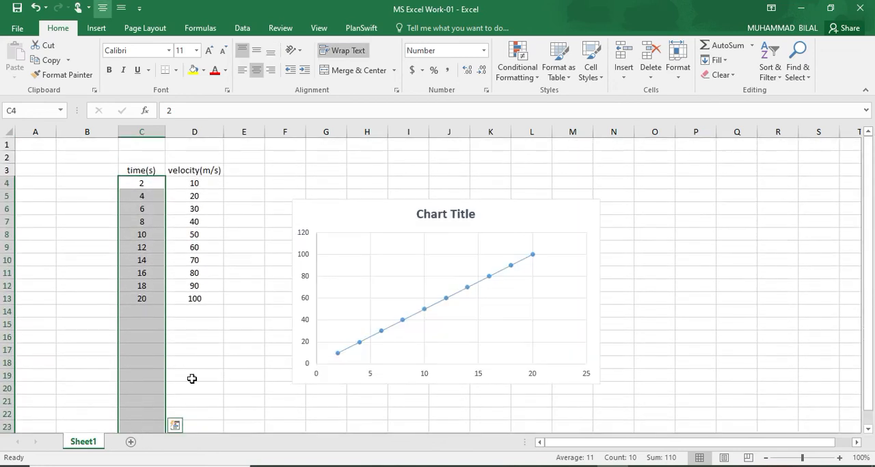
{"action": "left_click", "coordinate": [192, 378]}
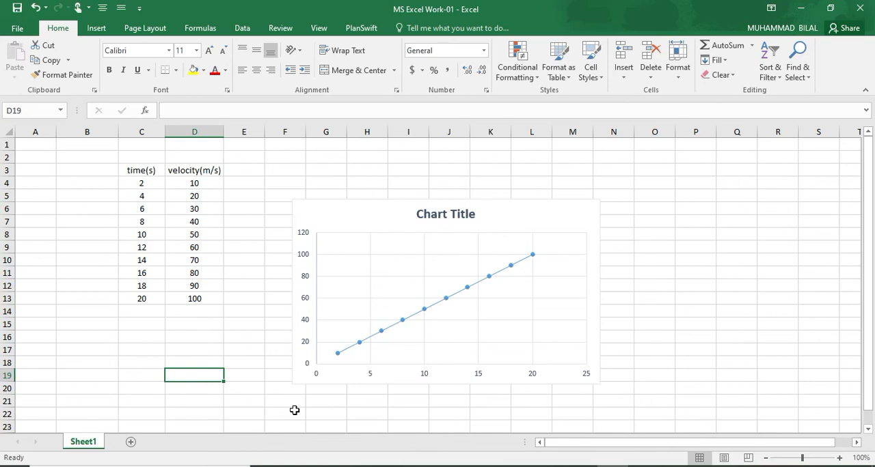
Move the chart up about three rows beside the table and open its list of chart elements
{"action": "left_click_drag", "start_coordinate": [332, 214], "coordinate": [332, 174]}
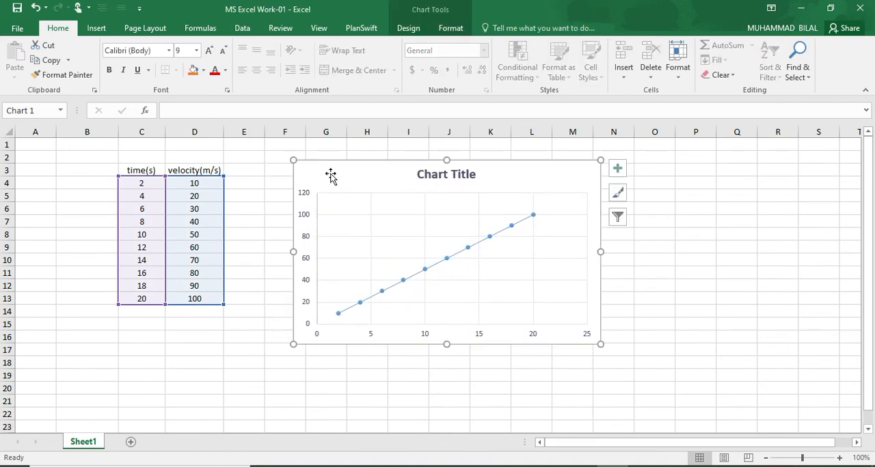
{"action": "left_click", "coordinate": [616, 172]}
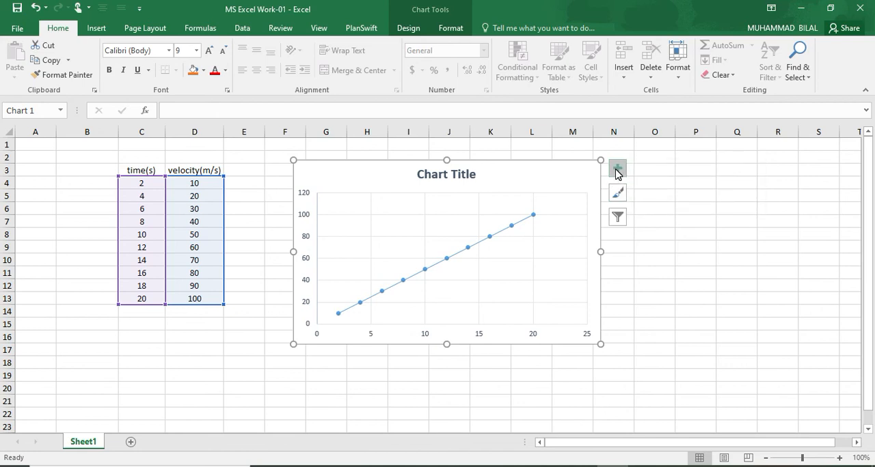
{"action": "left_click", "coordinate": [617, 172]}
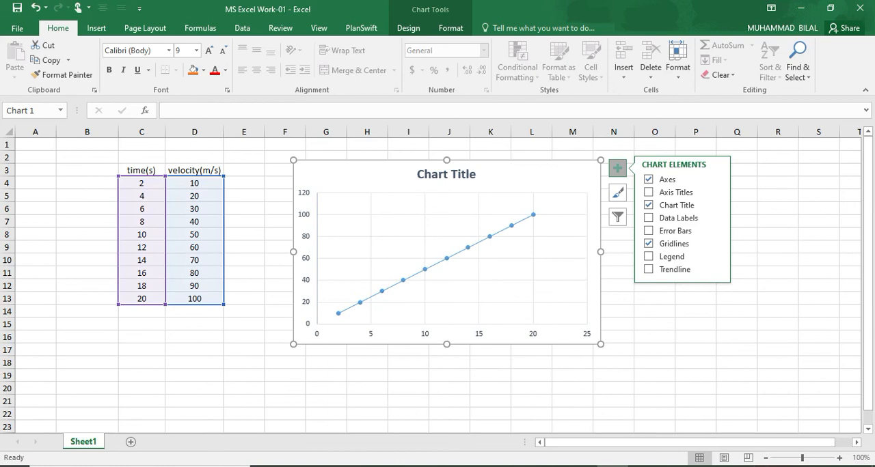
{"action": "left_click", "coordinate": [759, 466]}
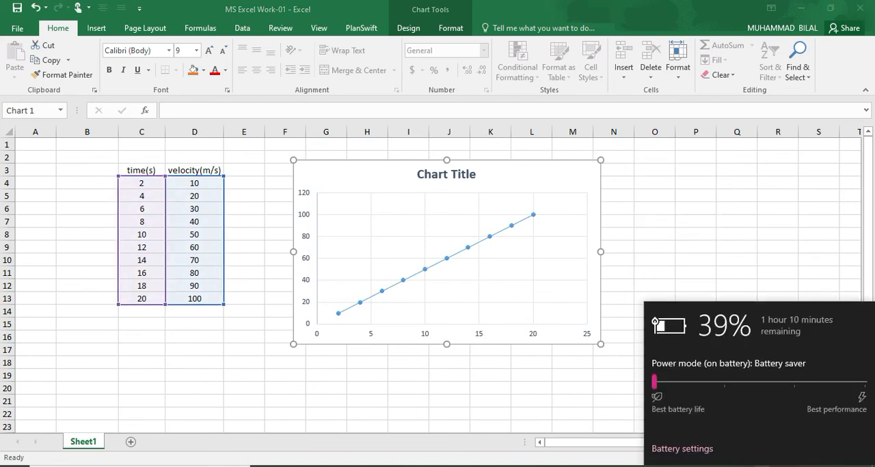
{"action": "left_click", "coordinate": [628, 389]}
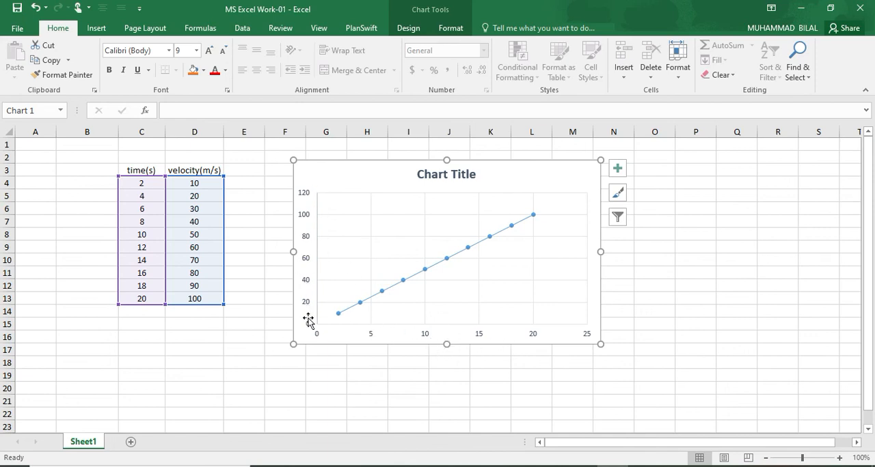
{"action": "right_click", "coordinate": [722, 466]}
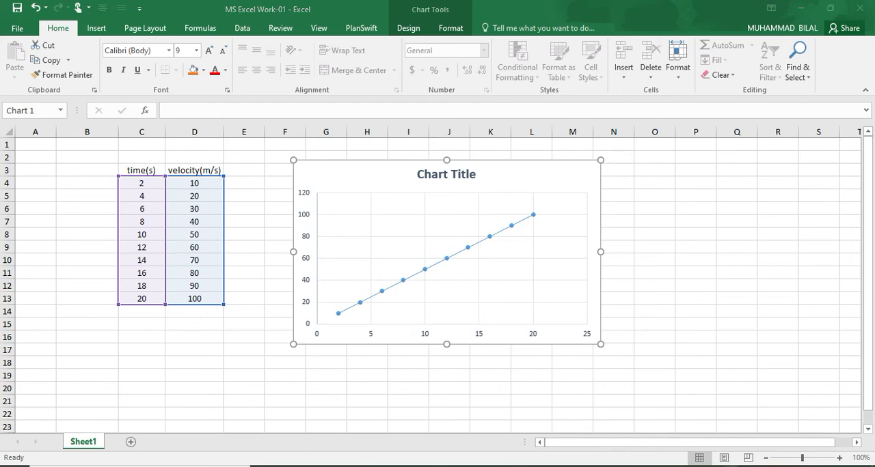